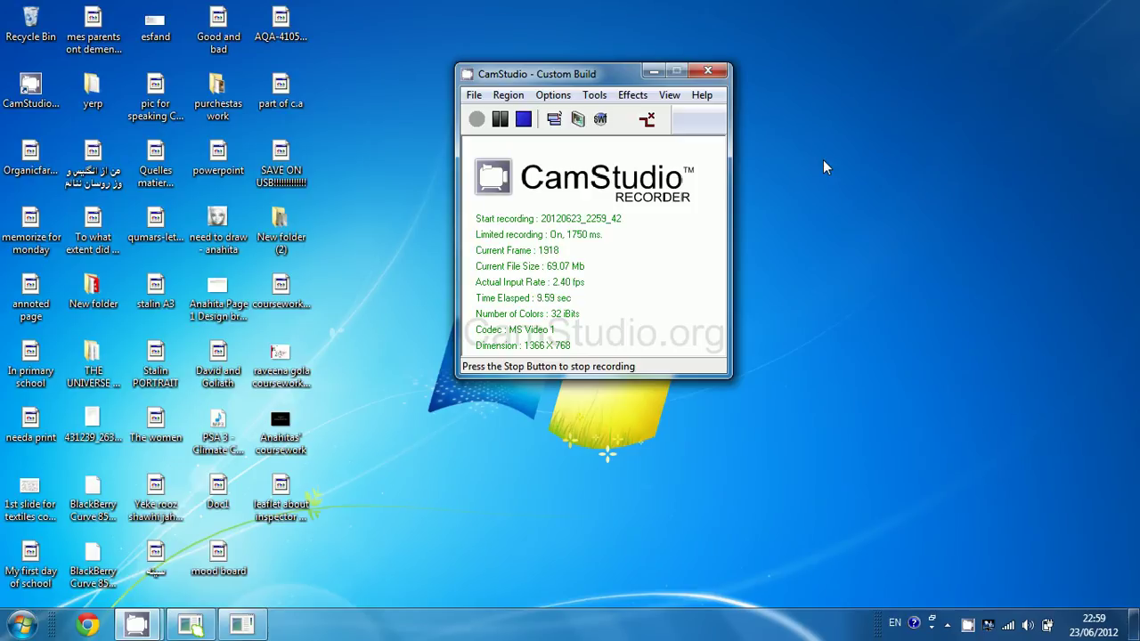
- Start Word 2007 from the Start menu and type 'This keyboard only types in English.'
click(21, 623)
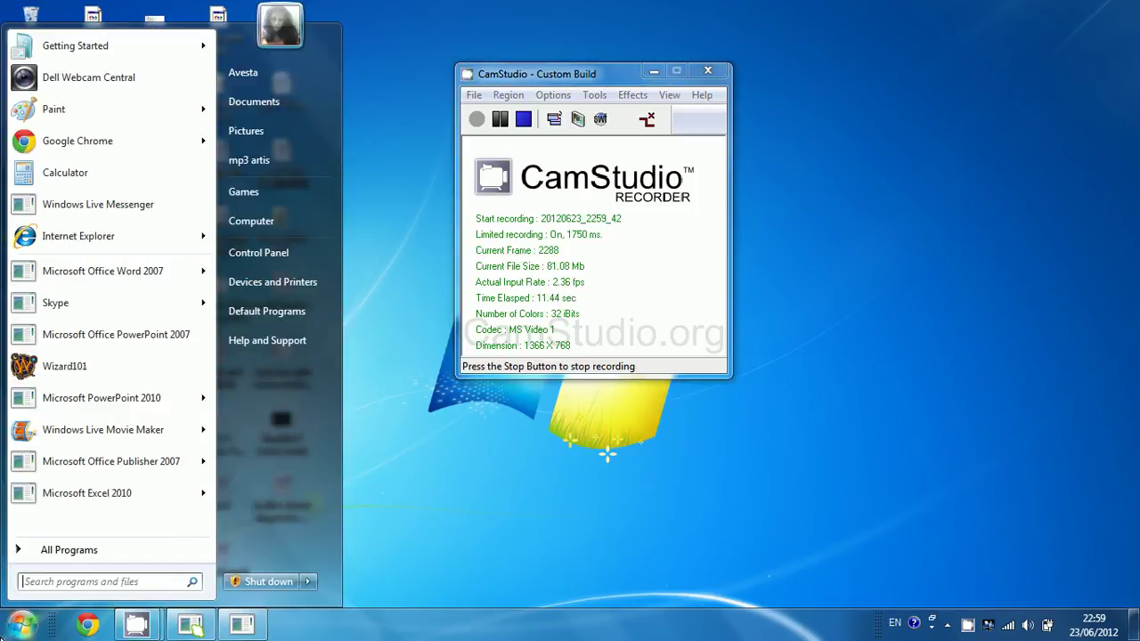
click(134, 271)
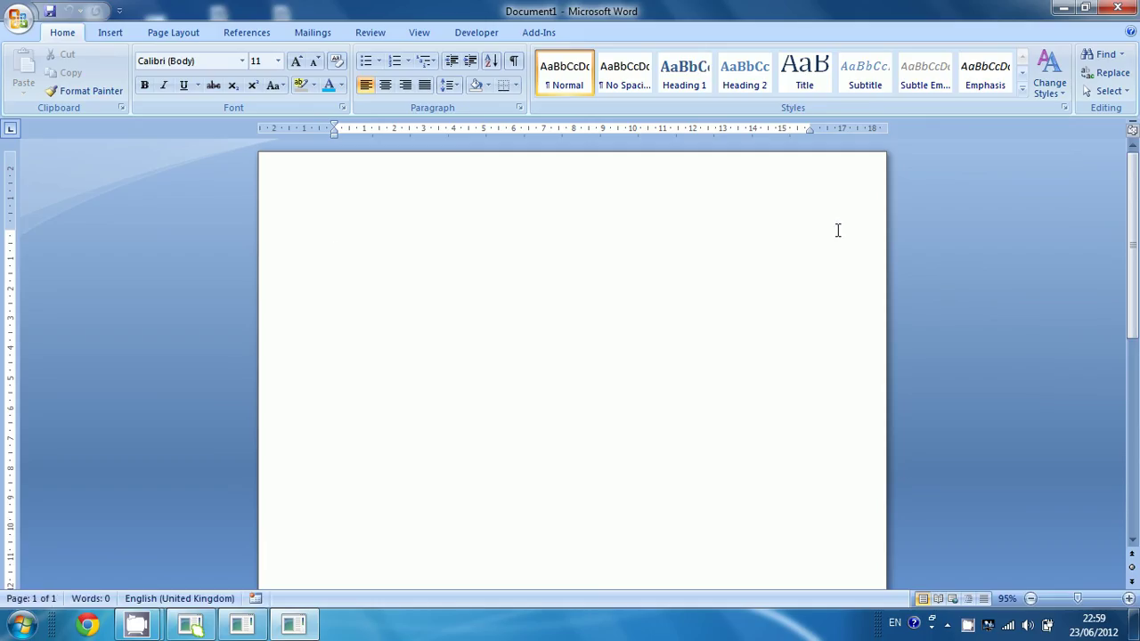
text(This key)
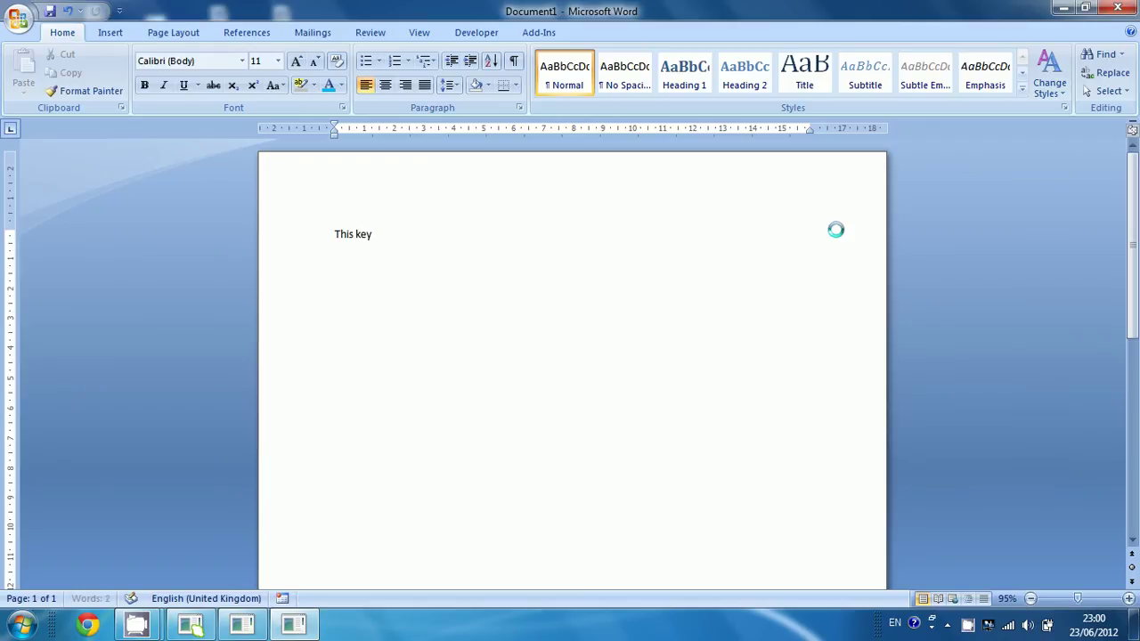
text(board o)
text(nly types in )
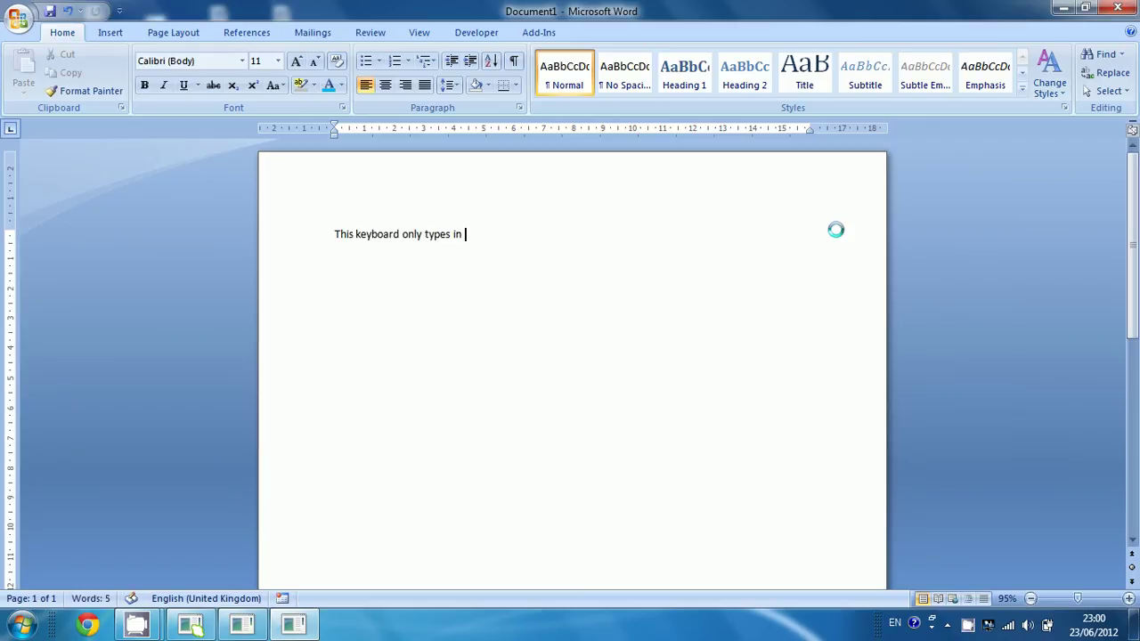
text(English.)
- Minimize Word and bring up Control Panel's Clock, Language, and Region category
click(1062, 9)
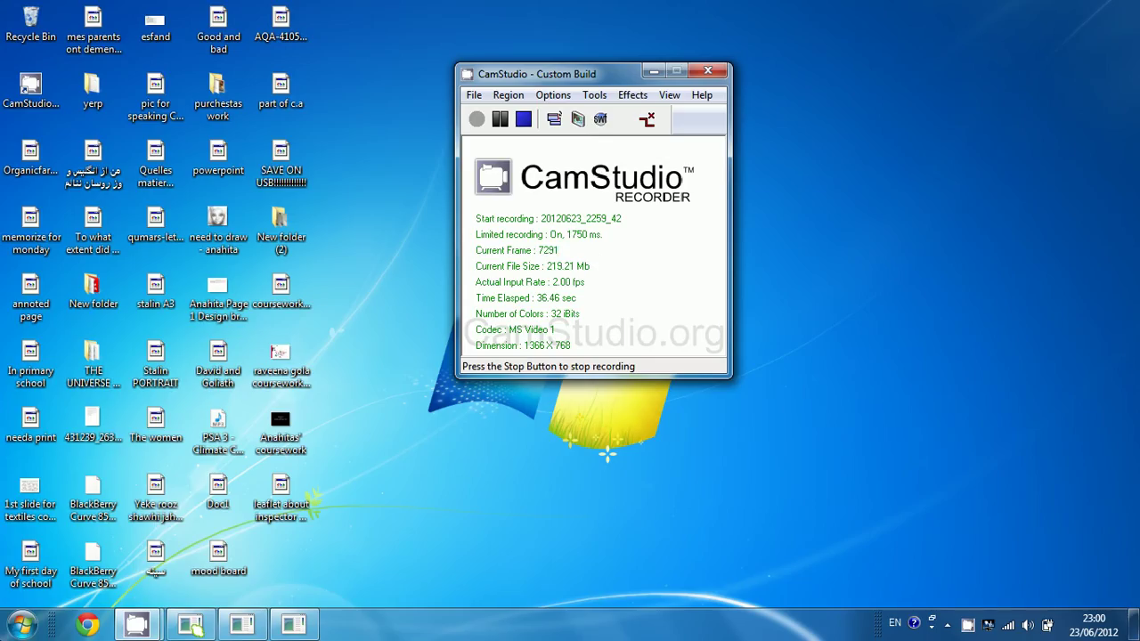
click(23, 627)
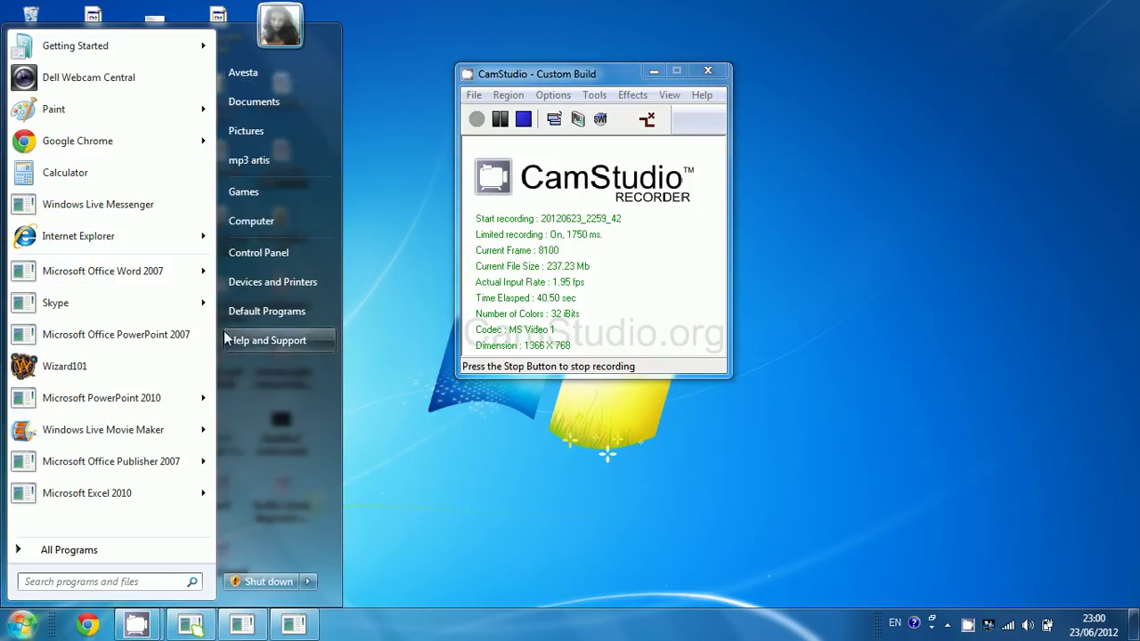
click(281, 253)
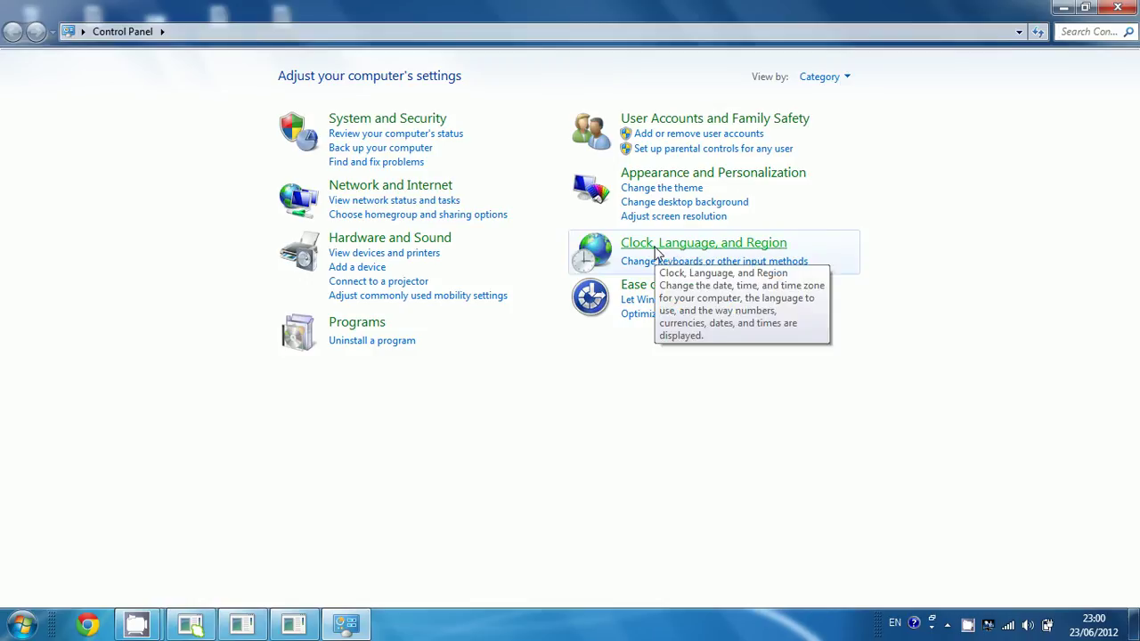
click(738, 246)
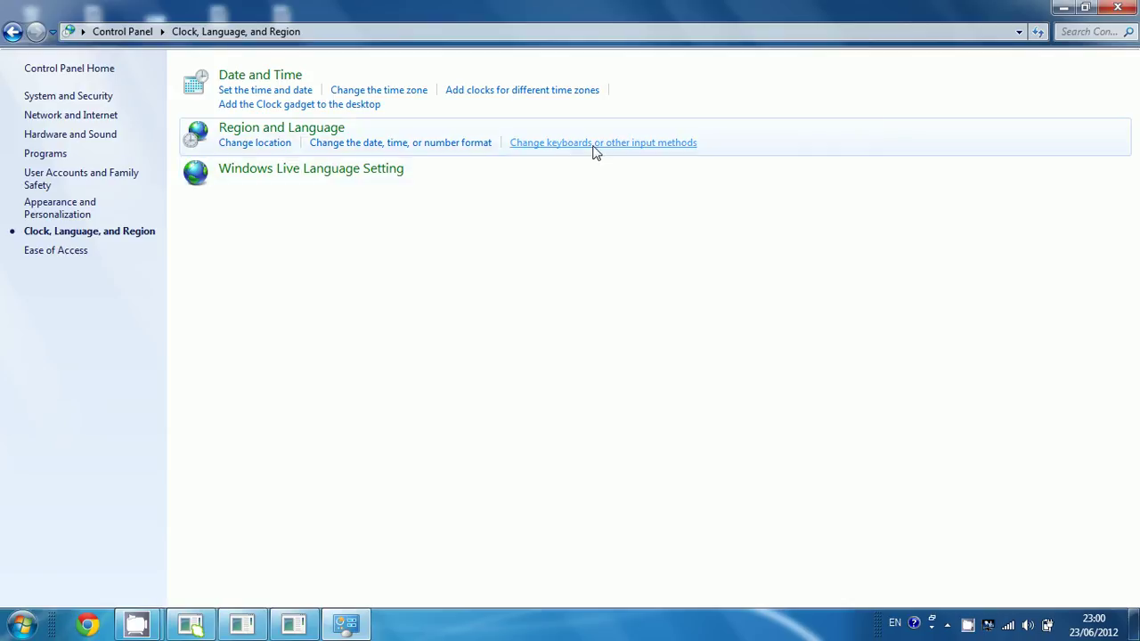
- Show the installed input languages, English (United Kingdom) and Russian, in Text Services and Input Languages
click(662, 145)
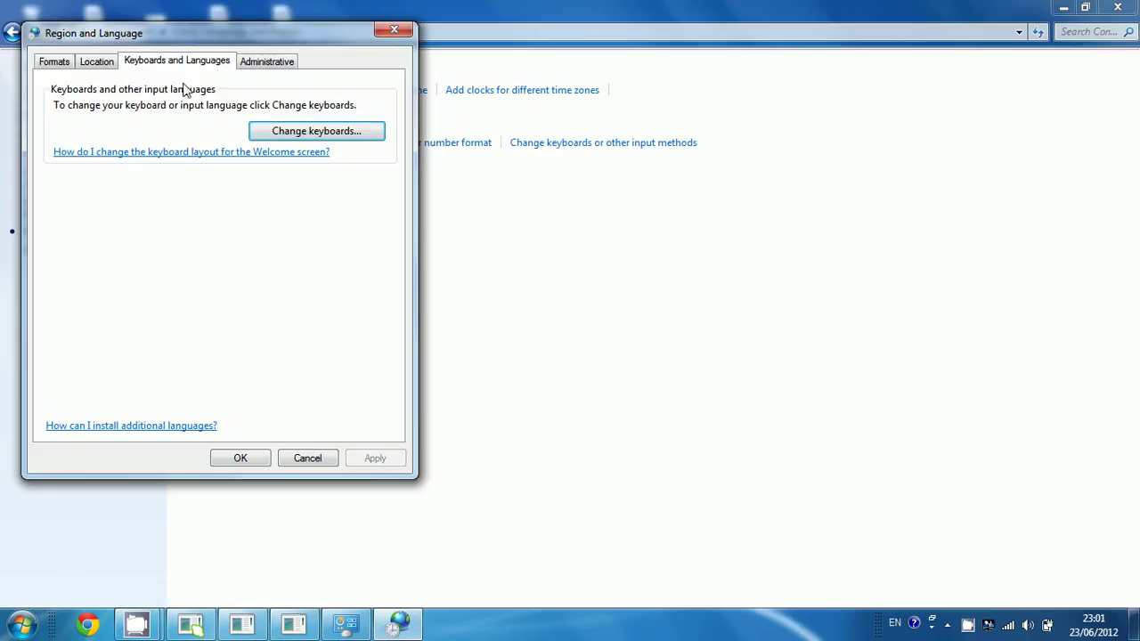
click(325, 141)
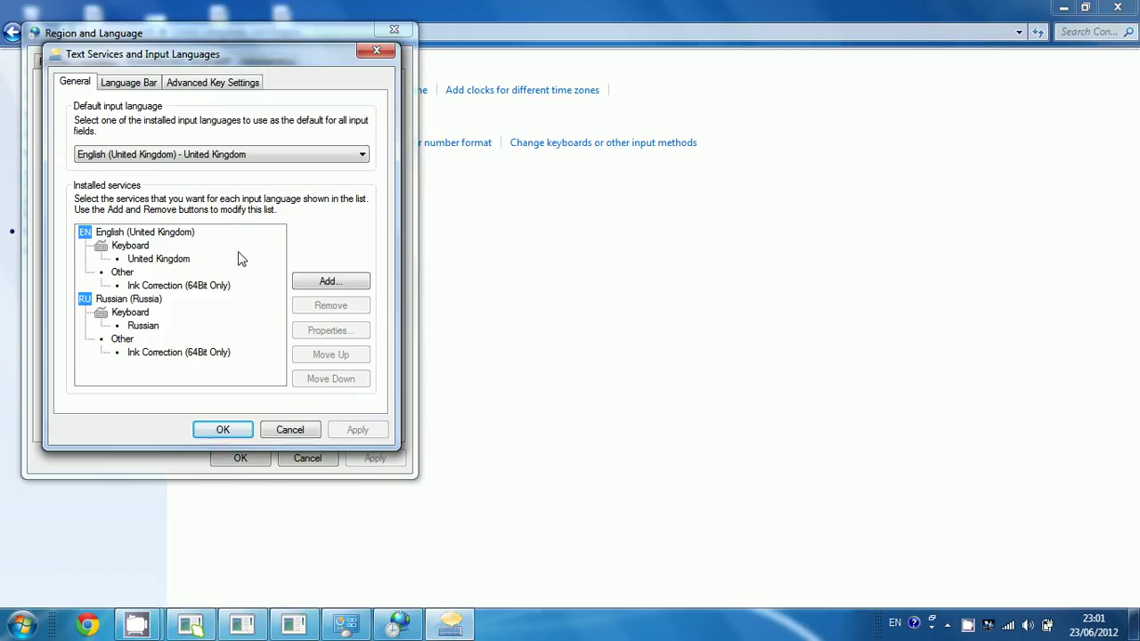
- Add the Persian keyboard layout as a new input language
click(321, 283)
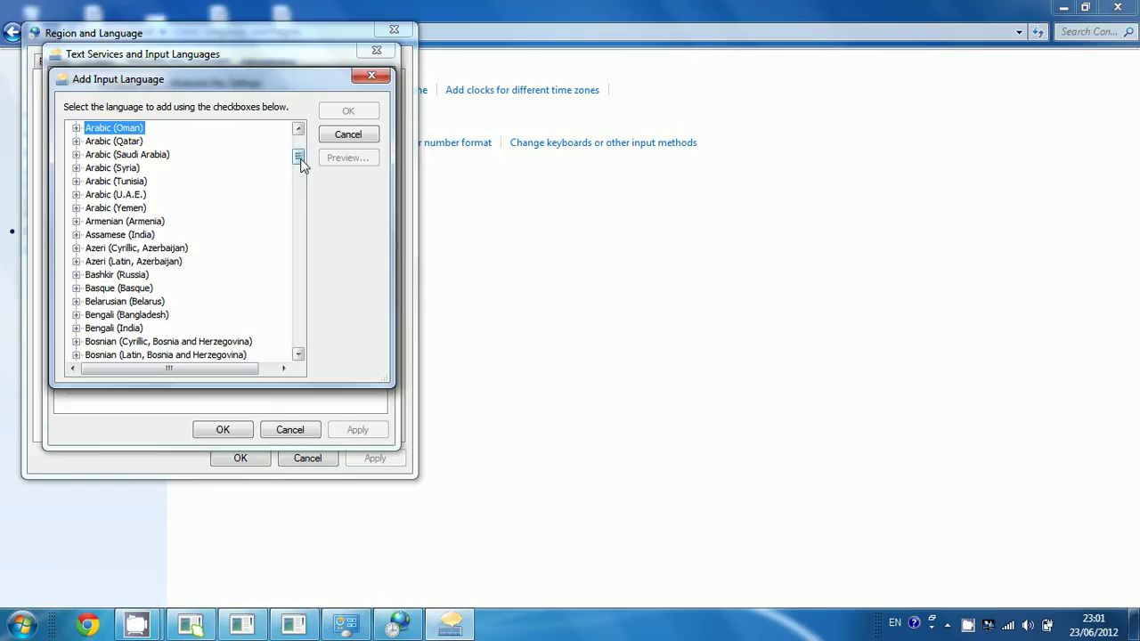
drag(301, 159, 330, 270)
click(99, 237)
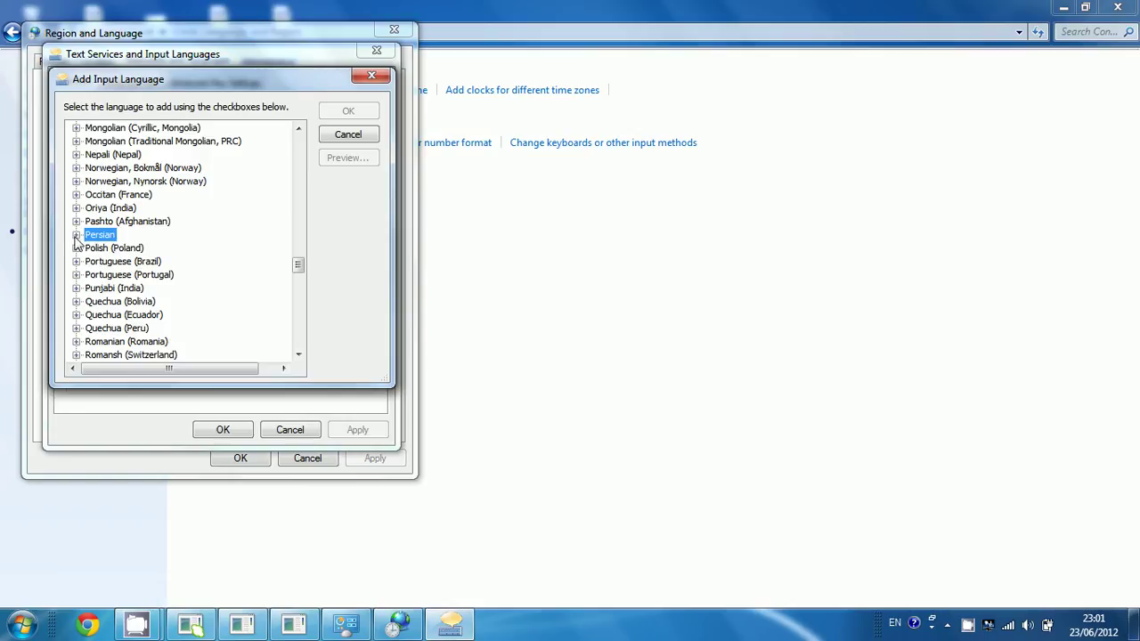
click(77, 235)
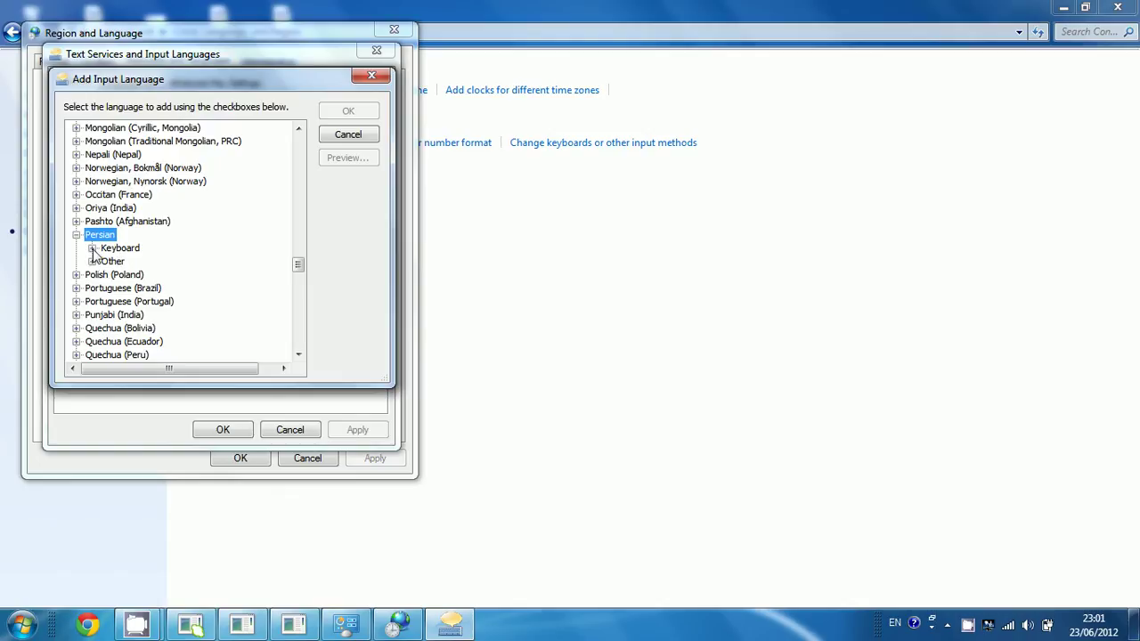
click(91, 249)
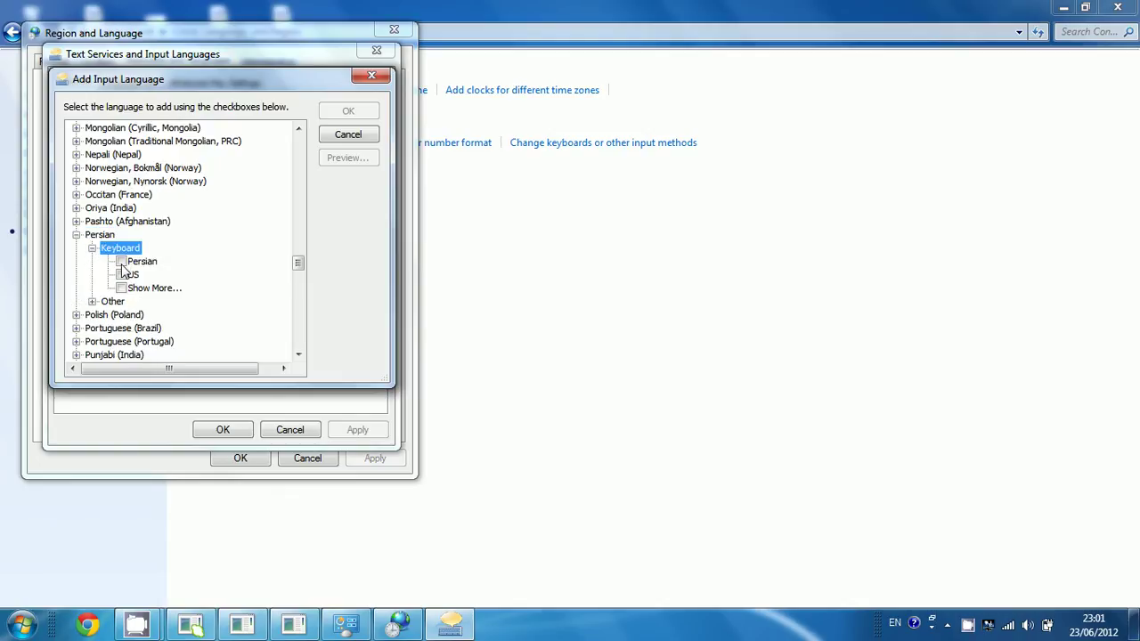
click(121, 262)
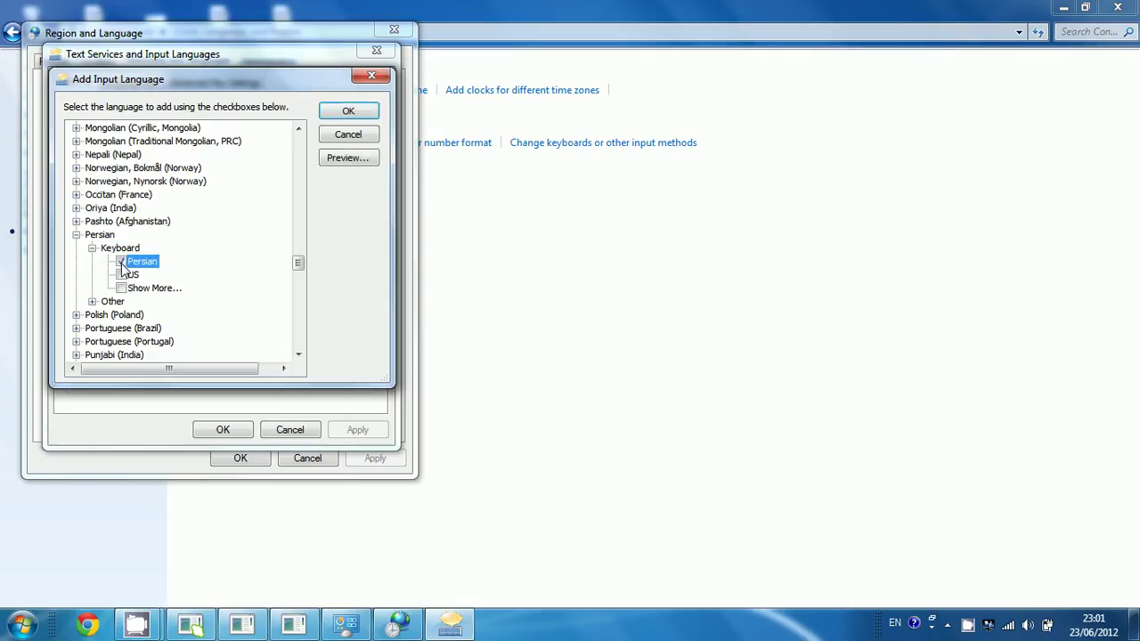
click(345, 116)
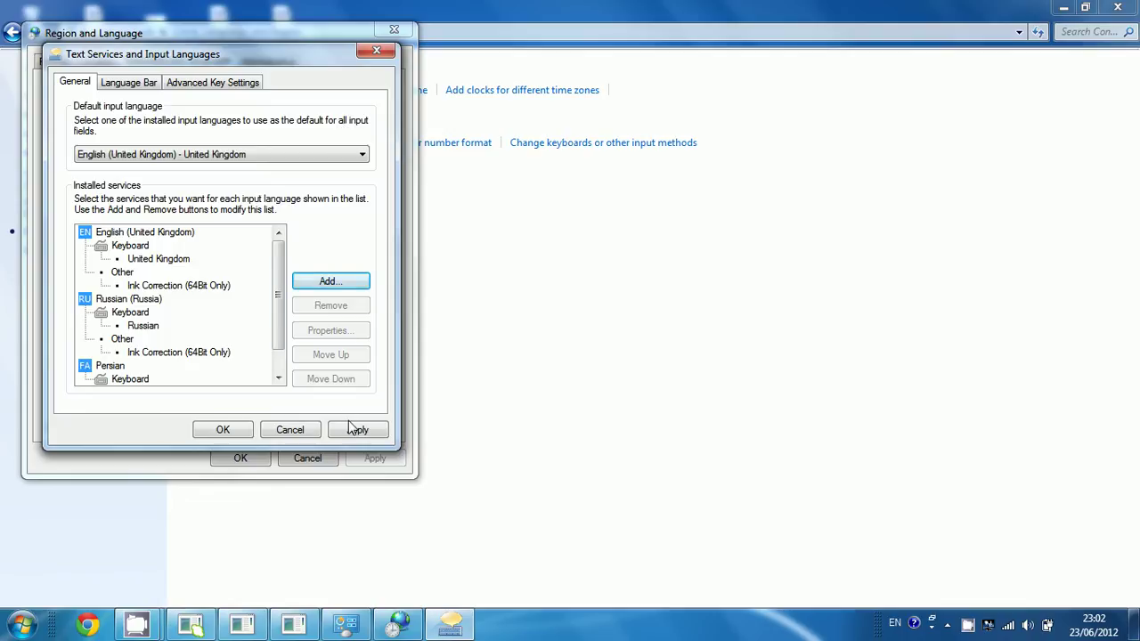
- Apply the keyboard change and close the language dialogs and Control Panel
click(356, 431)
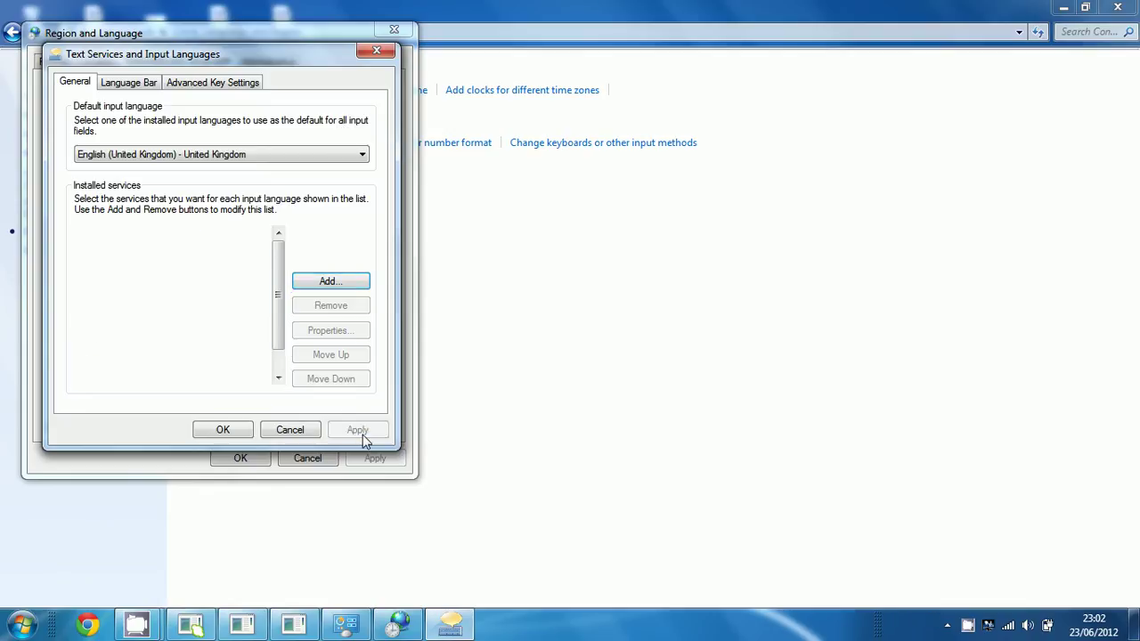
click(223, 429)
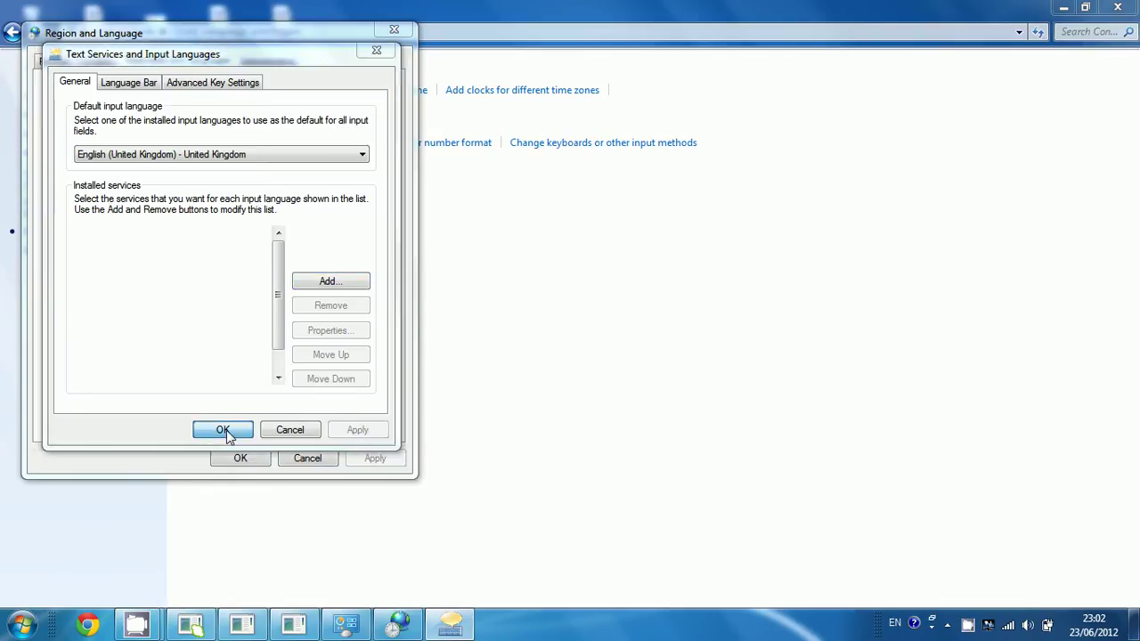
click(240, 460)
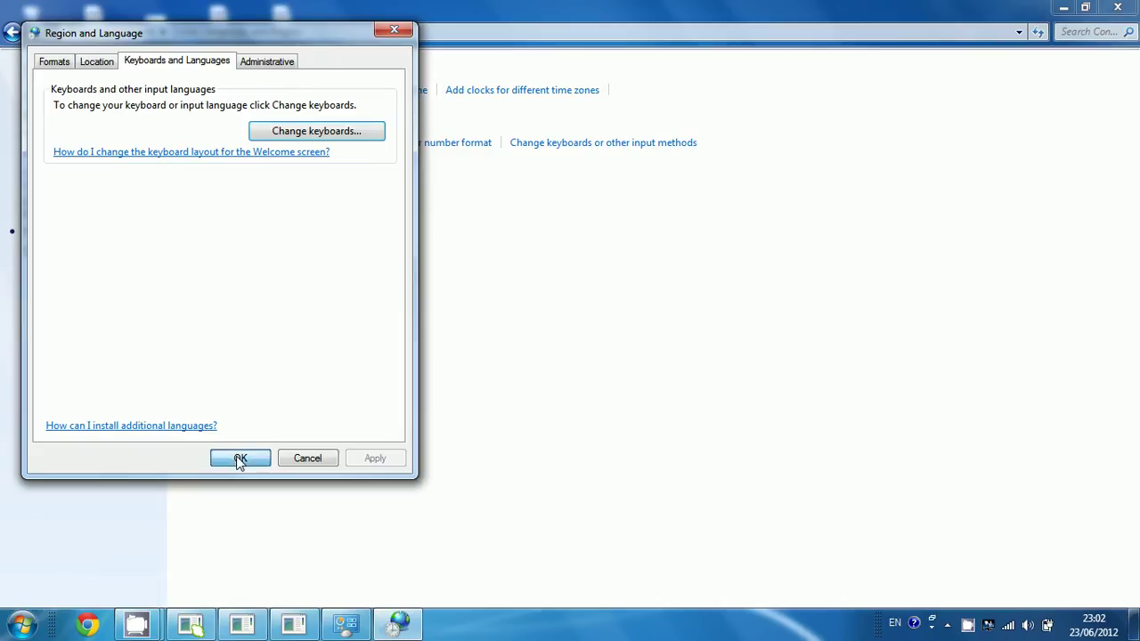
click(1118, 7)
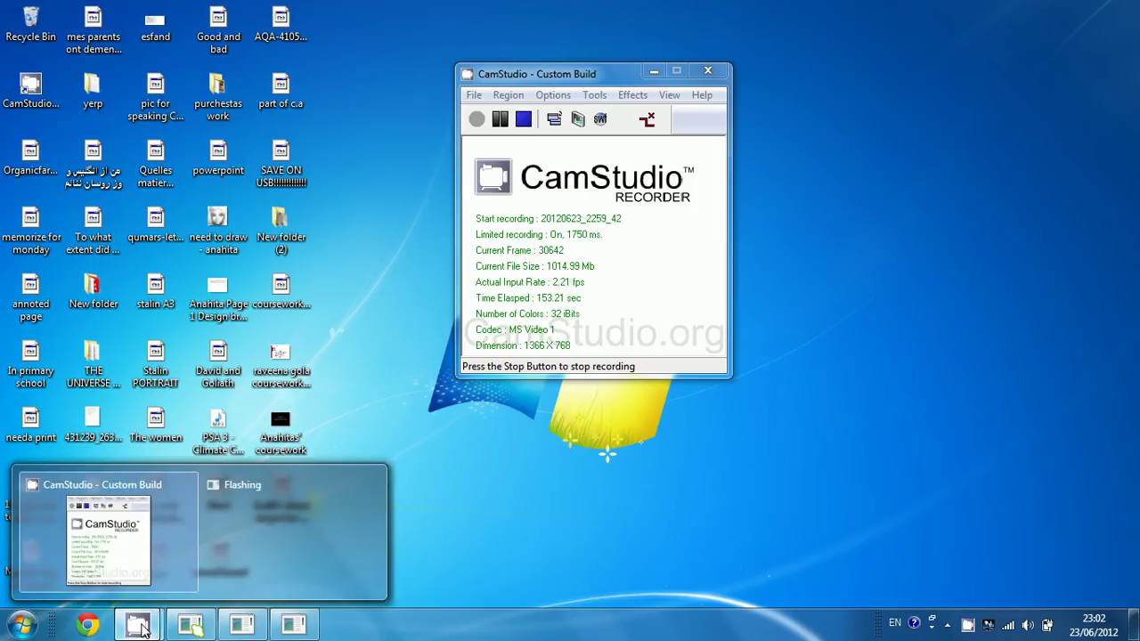
- Start a new maximized Word 2007 document and show the input language list with Persian
click(22, 624)
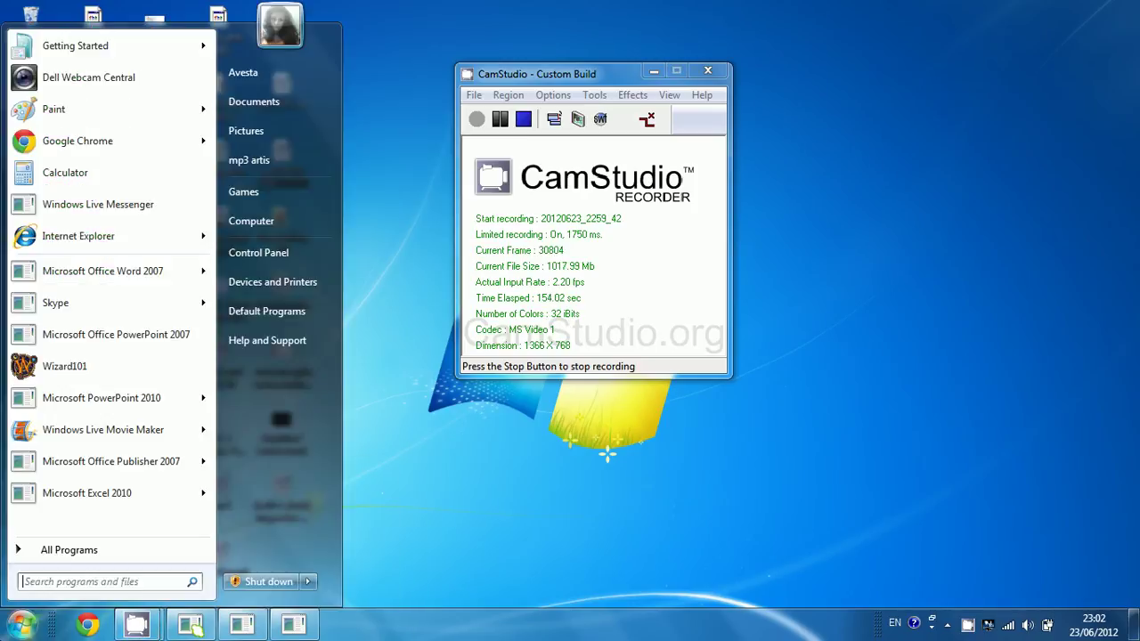
click(98, 271)
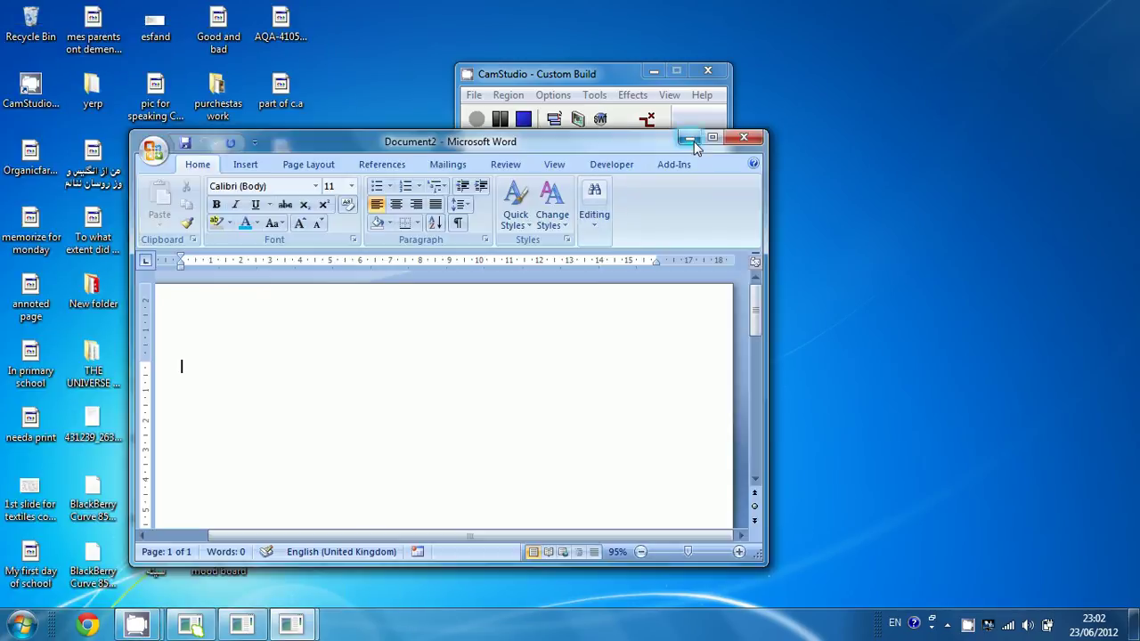
click(701, 143)
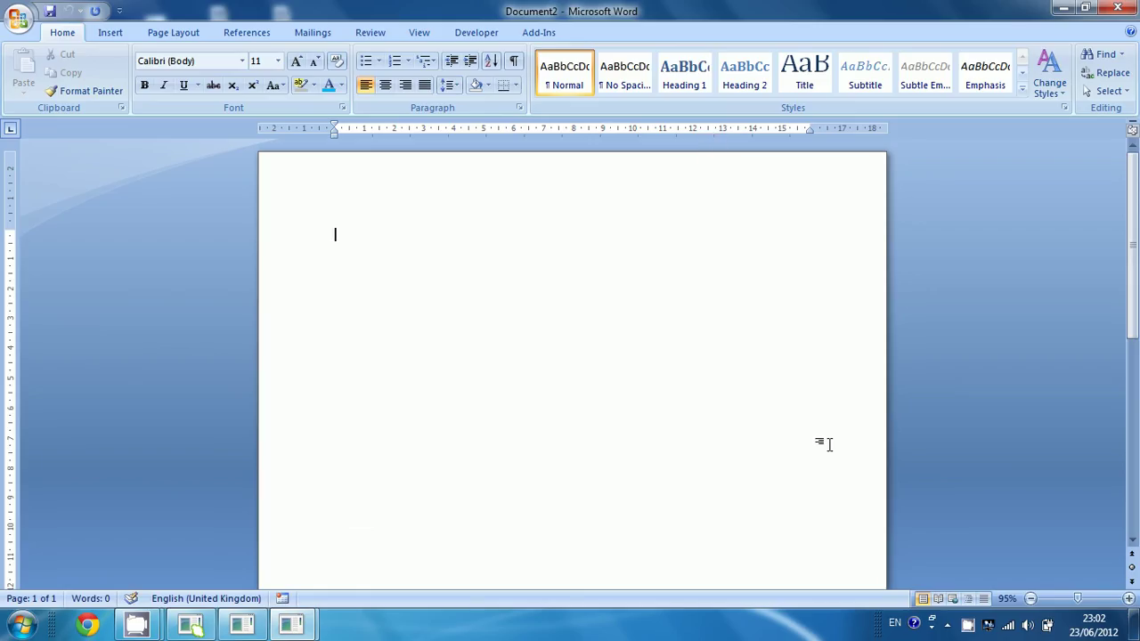
click(896, 625)
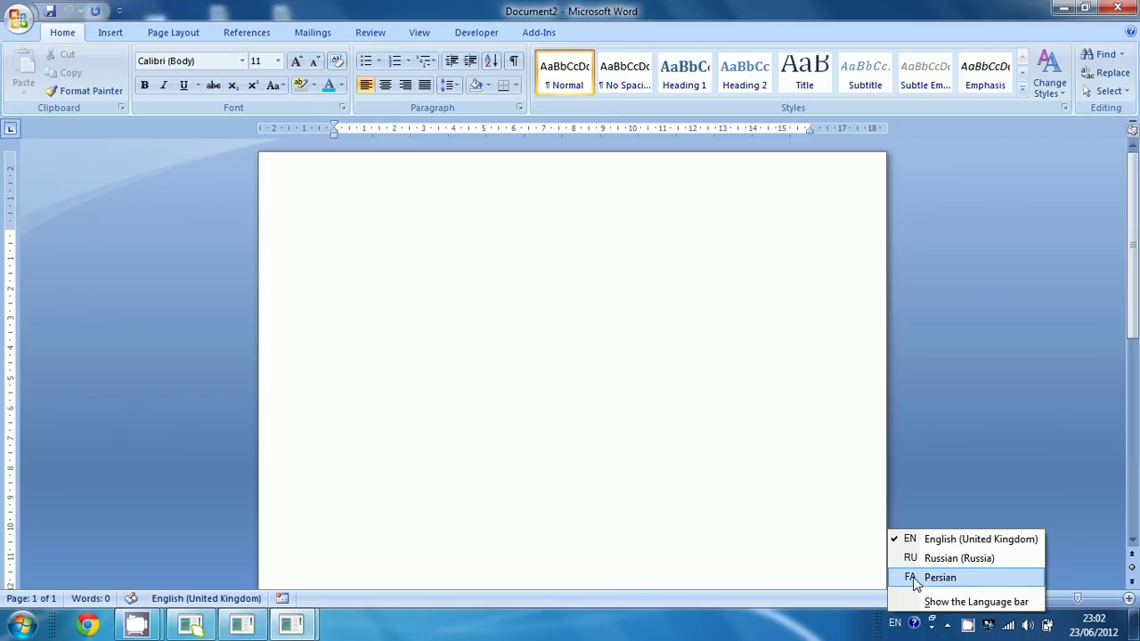
- Switch input to FA Persian and type the line 'به نام خداوند جان و خرد'
click(915, 580)
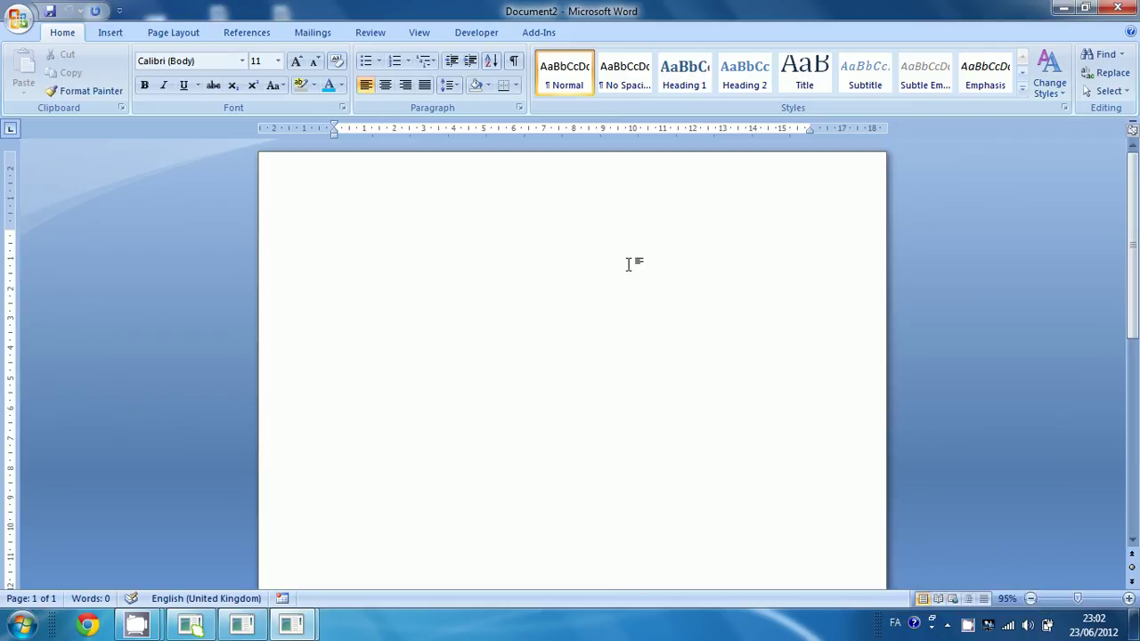
text(ب)
text(ه نام)
text( خداوند)
text( جان و خرد)
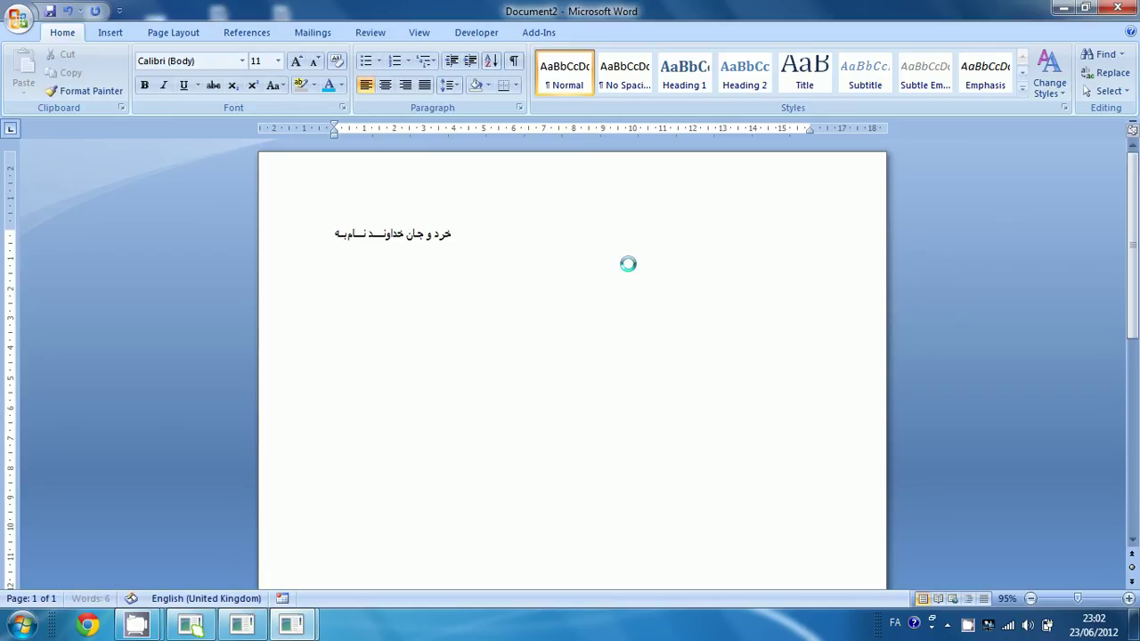
key(Return)
- Type the second Persian line 'کزین بر تر اندیشه بر نگذرد', fixing typos
text(گ)
key(BackSpace)
text(کزین )
text(بر تر ا)
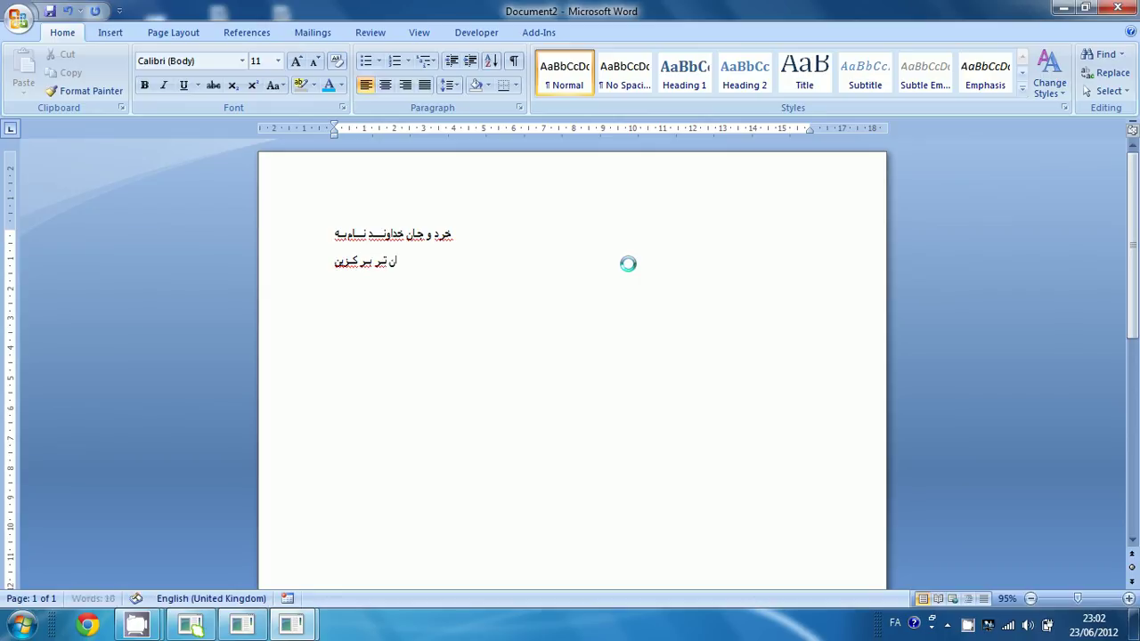
text(ندیشه بر)
text( نگذ)
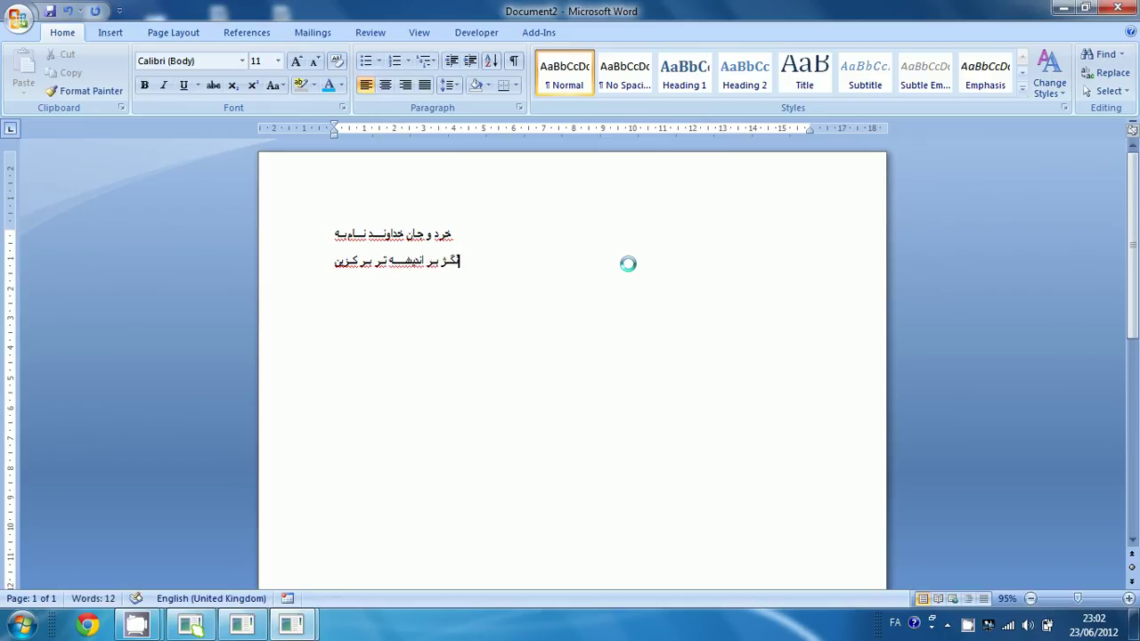
key(BackSpace)
text(ذ)
text(رد)
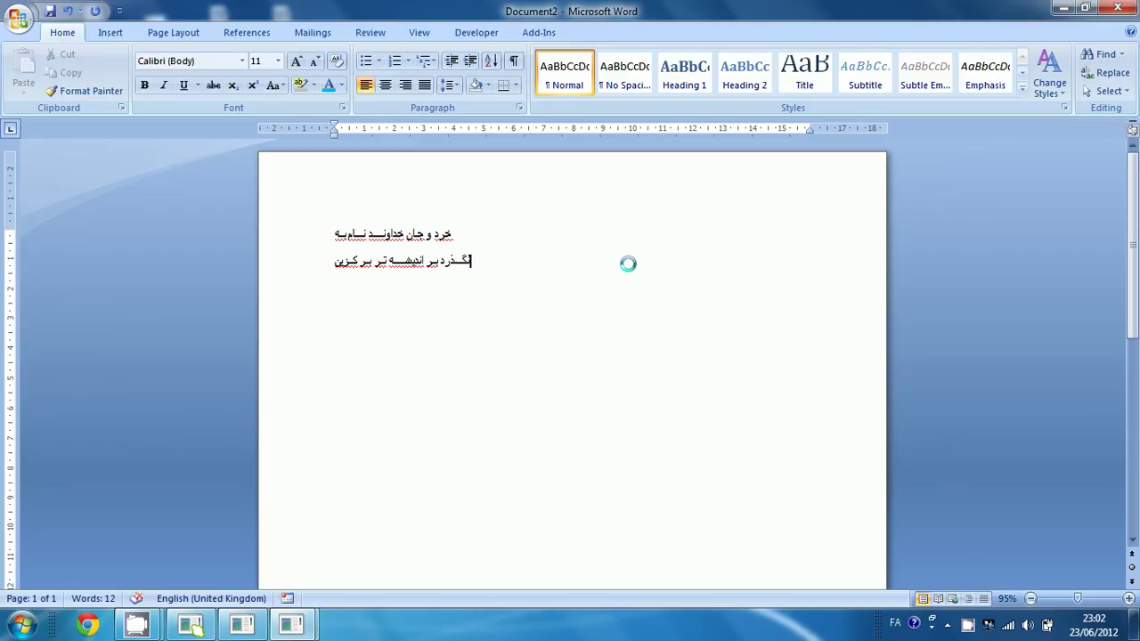